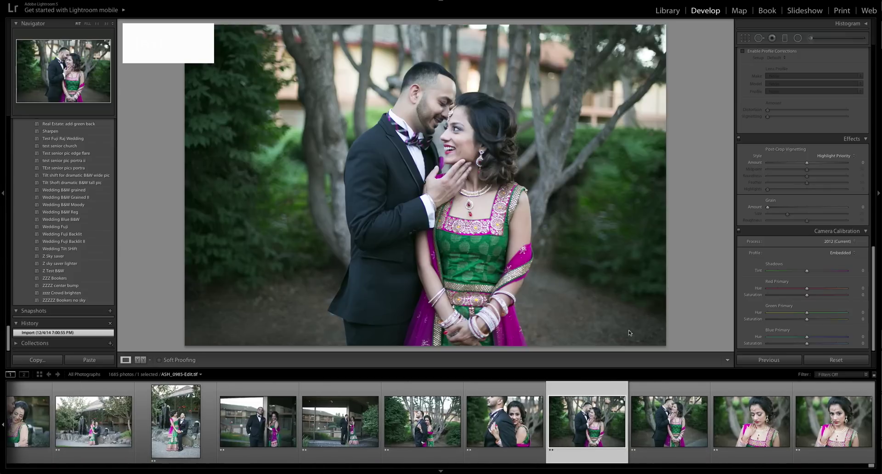
Step: Straighten the portrait to a -0.45° crop angle and apply the crop
{"action": "left_click", "coordinate": [750, 41]}
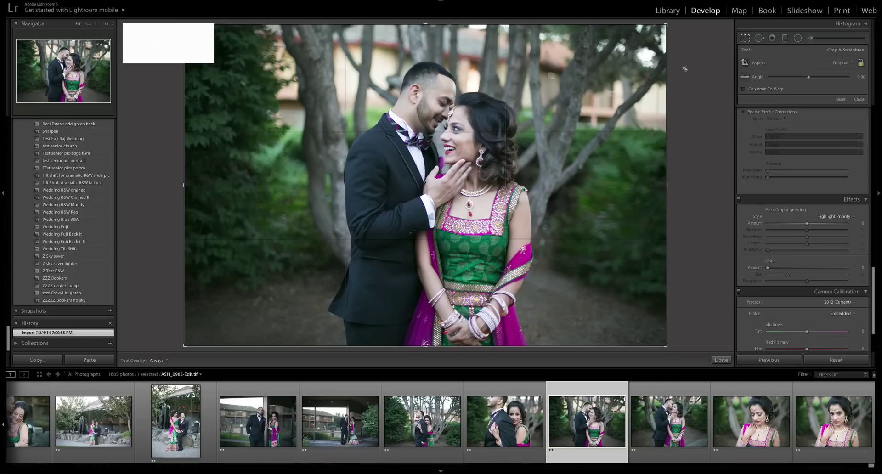
{"action": "left_click_drag", "start_coordinate": [688, 71], "coordinate": [688, 71]}
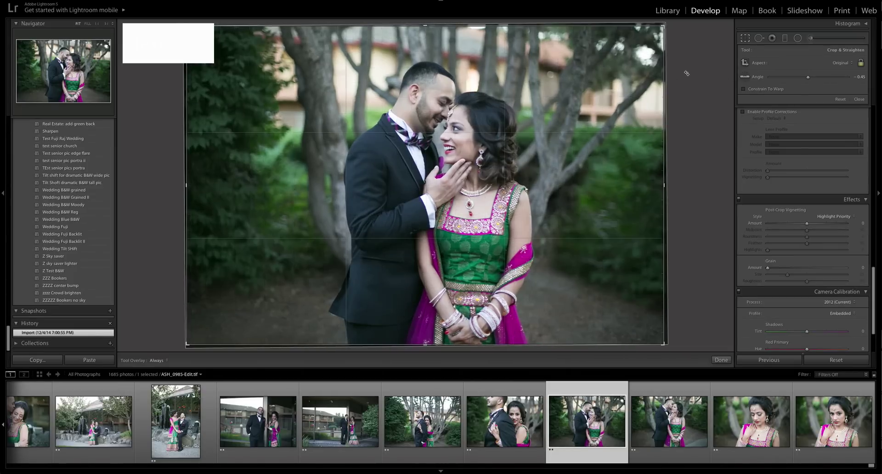
{"action": "left_click", "coordinate": [486, 114]}
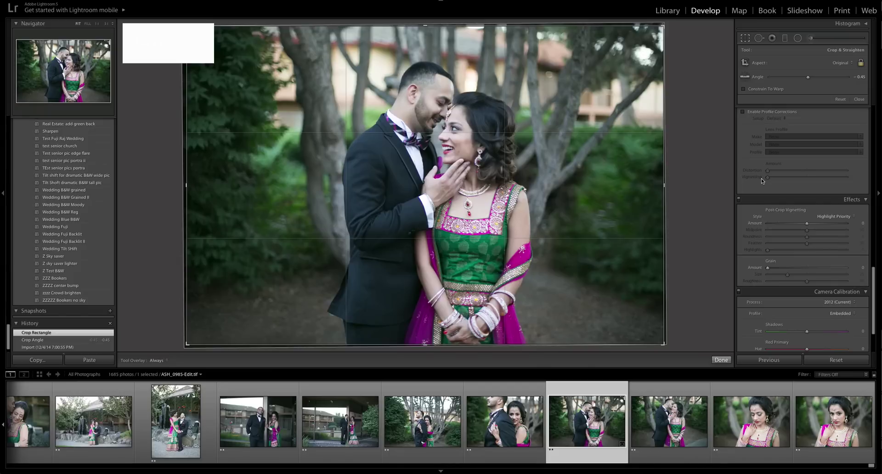
{"action": "key", "text": "Return"}
Step: Enable lens profile corrections with Make Canon (EF 50mm f/1.4 USM) and set Distortion to 158
{"action": "scroll", "coordinate": [782, 103], "scroll_direction": "up", "scroll_amount": 10}
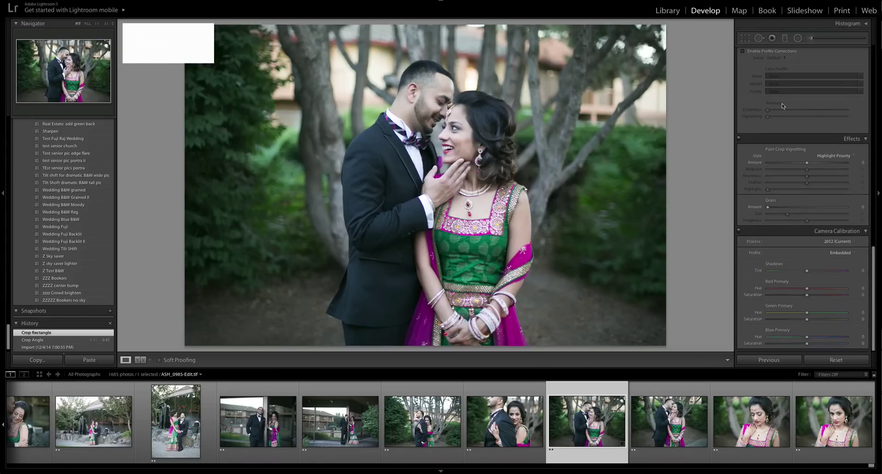
{"action": "scroll", "coordinate": [783, 102], "scroll_direction": "down", "scroll_amount": 10}
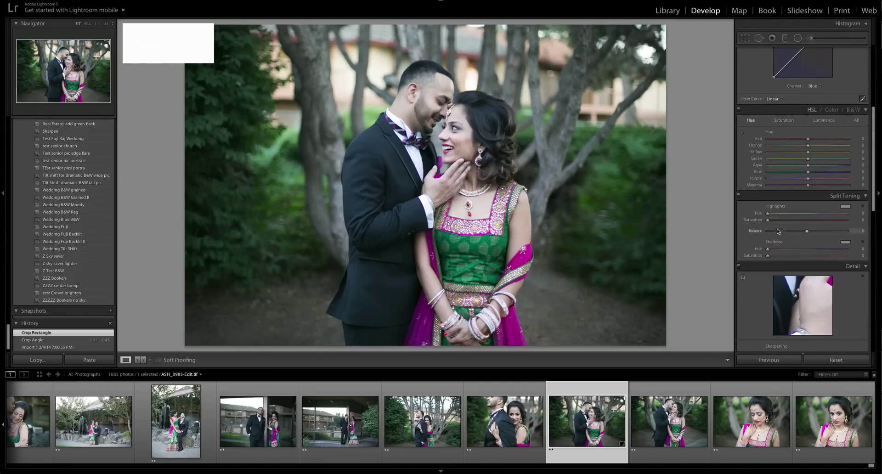
{"action": "scroll", "coordinate": [778, 237], "scroll_direction": "down", "scroll_amount": 1}
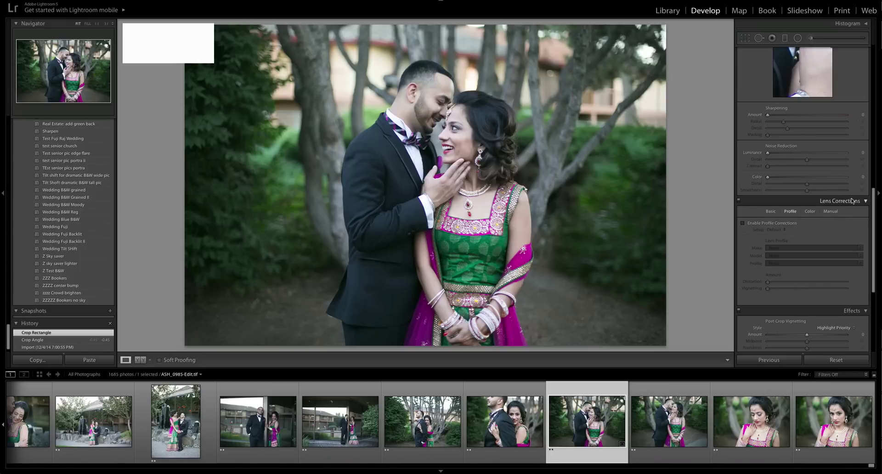
{"action": "left_click", "coordinate": [743, 224]}
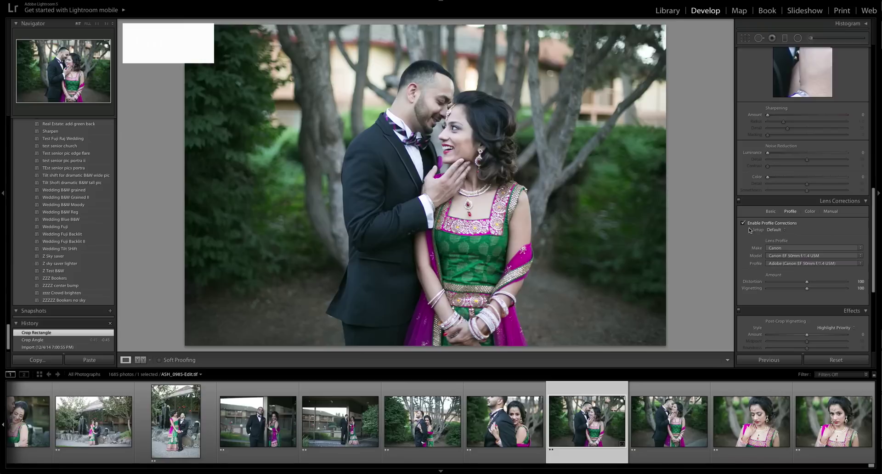
{"action": "left_click", "coordinate": [782, 249]}
{"action": "left_click", "coordinate": [781, 247]}
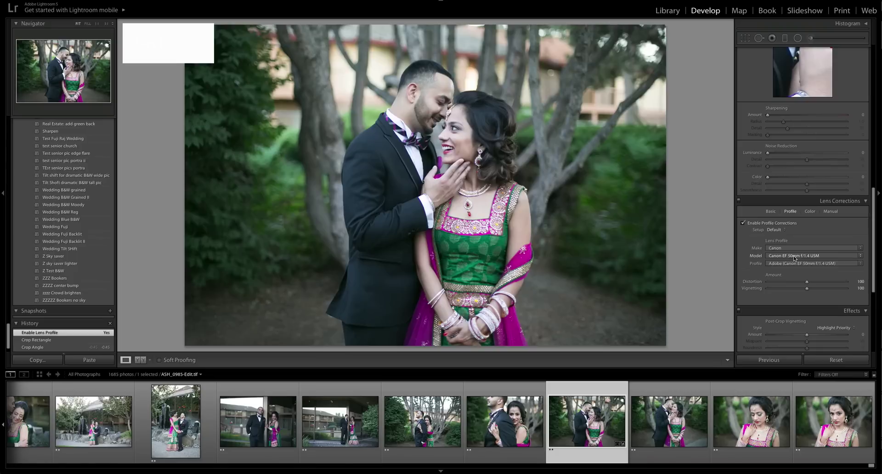
{"action": "left_click_drag", "start_coordinate": [807, 282], "coordinate": [864, 289]}
{"action": "left_click", "coordinate": [845, 281]}
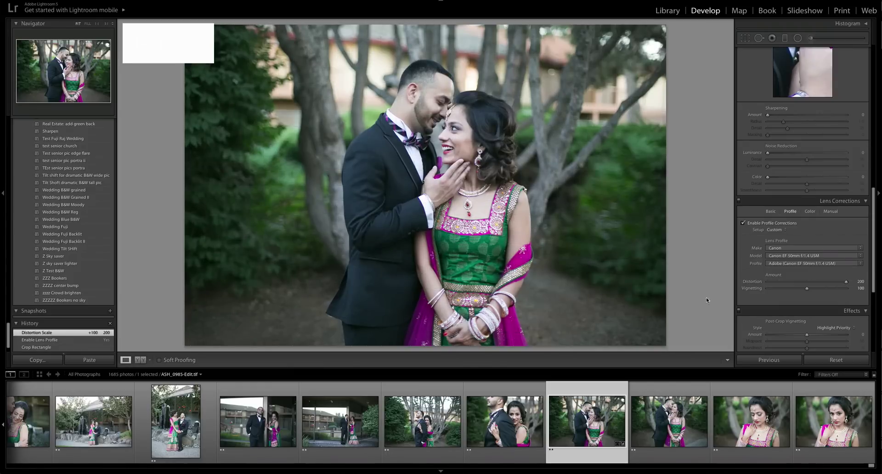
{"action": "mouse_move", "coordinate": [835, 283]}
{"action": "left_mouse_down"}
{"action": "mouse_move", "coordinate": [792, 286]}
{"action": "mouse_move", "coordinate": [841, 283]}
{"action": "mouse_move", "coordinate": [830, 283]}
{"action": "left_mouse_up"}
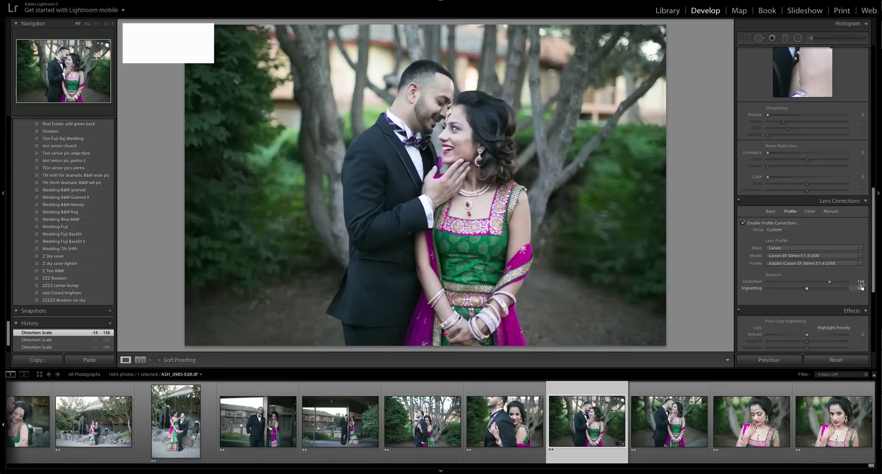
{"action": "scroll", "coordinate": [819, 260], "scroll_direction": "up", "scroll_amount": 15}
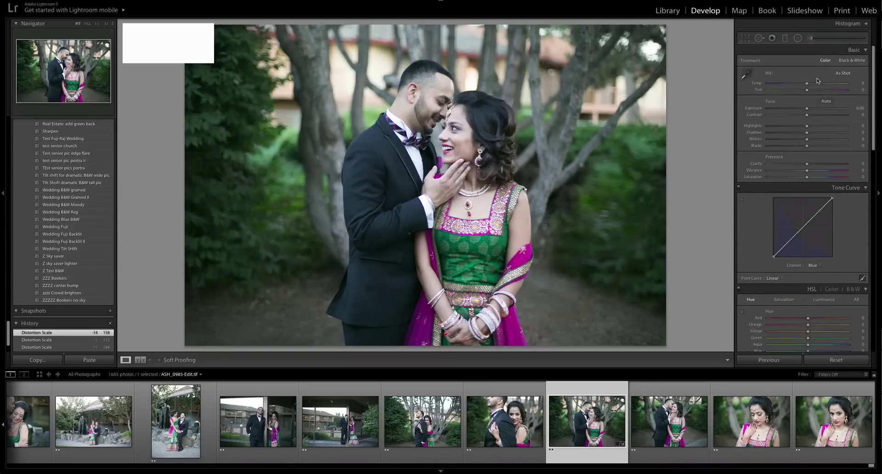
Step: Undo a trial eyedropper white balance, then set Temp +18, Tint +12, Exposure -0.30, Contrast +14
{"action": "left_click", "coordinate": [747, 74]}
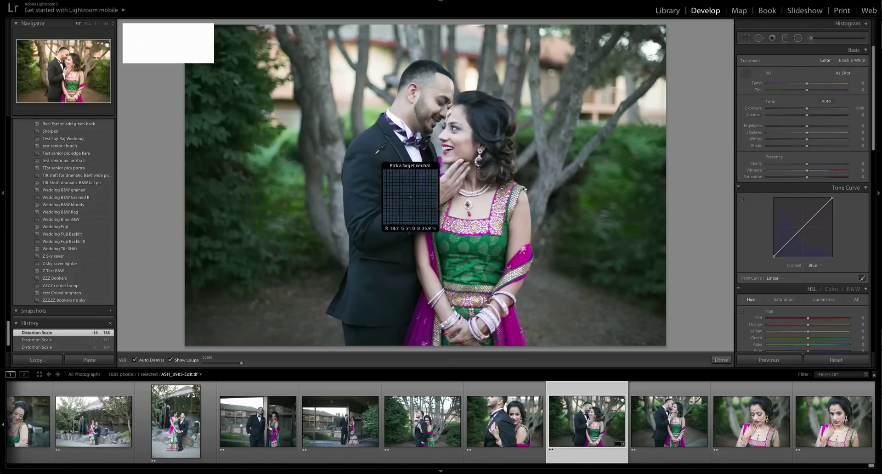
{"action": "left_click", "coordinate": [392, 79]}
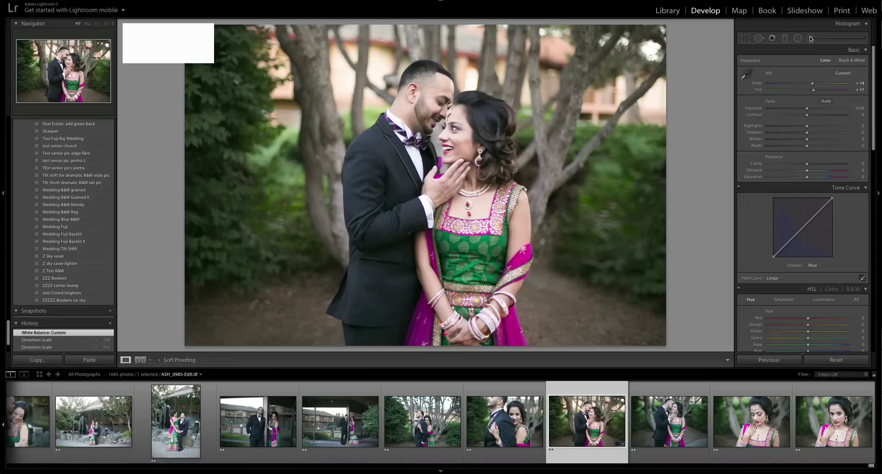
{"action": "key", "text": "ctrl+z"}
{"action": "left_click_drag", "start_coordinate": [816, 85], "coordinate": [812, 94]}
{"action": "left_click_drag", "start_coordinate": [807, 108], "coordinate": [805, 111]}
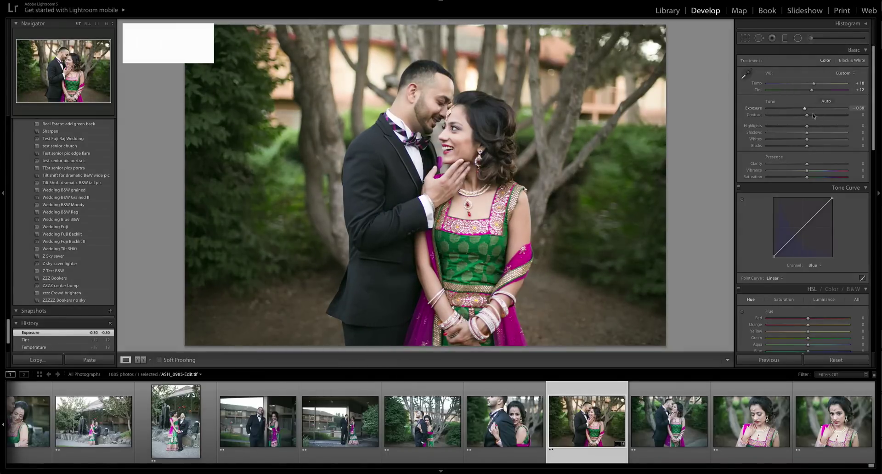
{"action": "left_click_drag", "start_coordinate": [808, 118], "coordinate": [813, 134]}
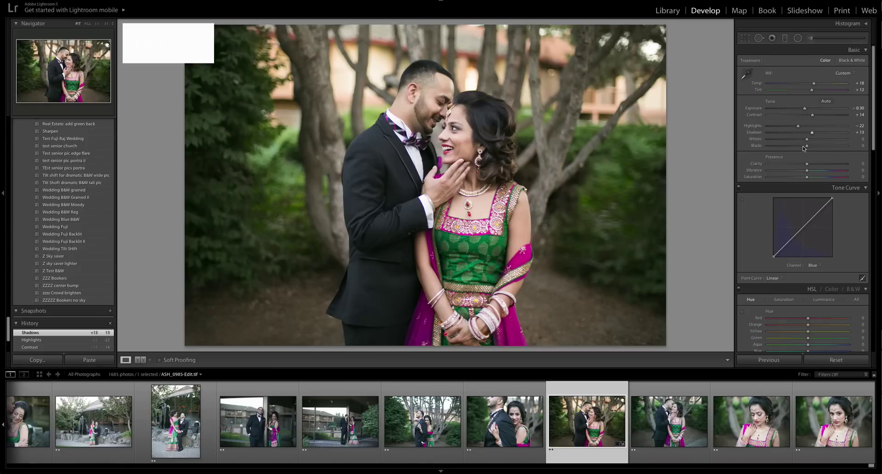
Step: Set Whites to +7 and Blacks to -15, comparing against an earlier History state
{"action": "double_click", "coordinate": [804, 147], "text": "shift"}
{"action": "left_click_drag", "start_coordinate": [801, 148], "coordinate": [801, 146]}
{"action": "scroll", "coordinate": [44, 327], "scroll_direction": "down", "scroll_amount": 5}
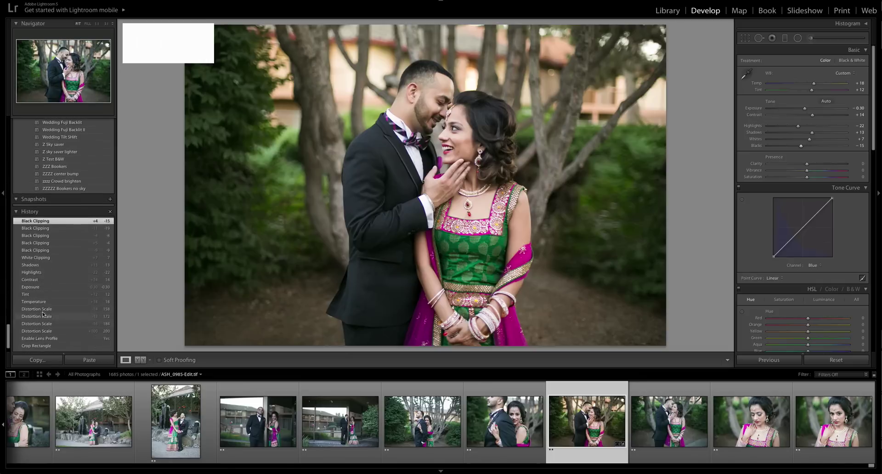
{"action": "left_click", "coordinate": [37, 287]}
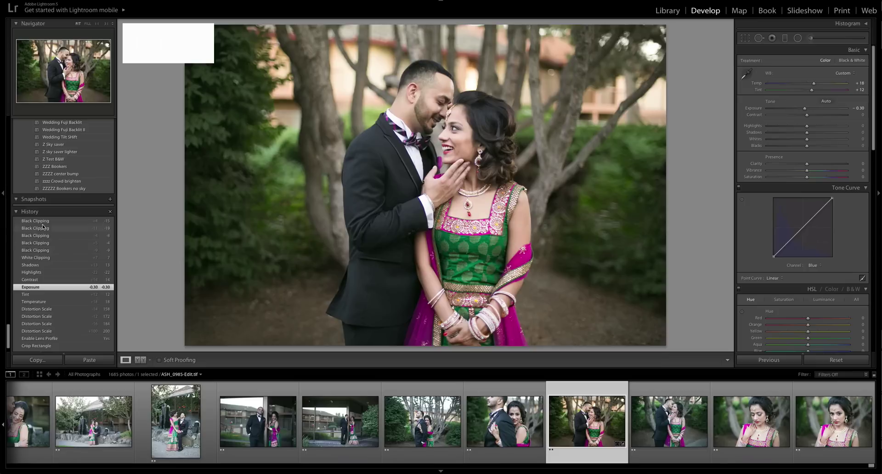
{"action": "left_click", "coordinate": [49, 222]}
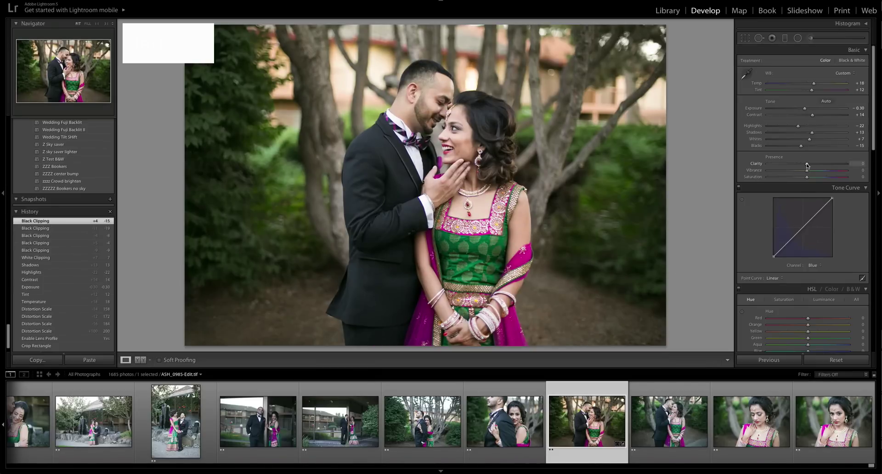
Step: Set Clarity to +9 and Vibrance to +26, leaving Saturation at 0
{"action": "left_click_drag", "start_coordinate": [807, 165], "coordinate": [824, 167]}
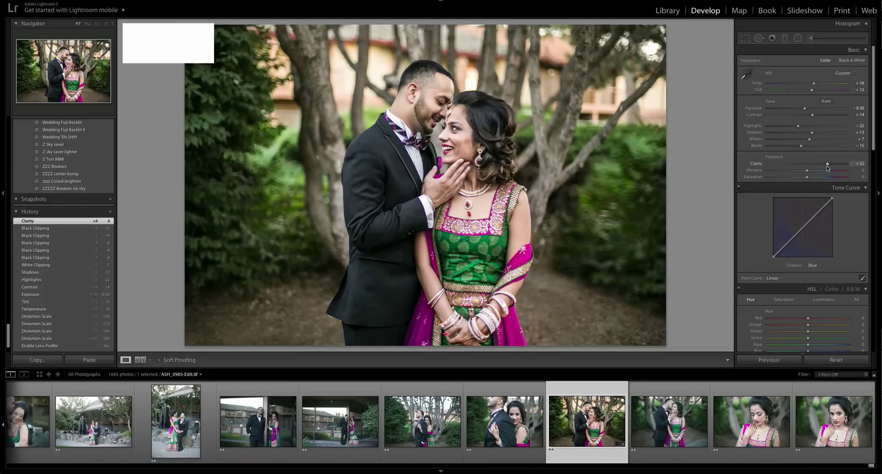
{"action": "left_click_drag", "start_coordinate": [828, 167], "coordinate": [809, 167]}
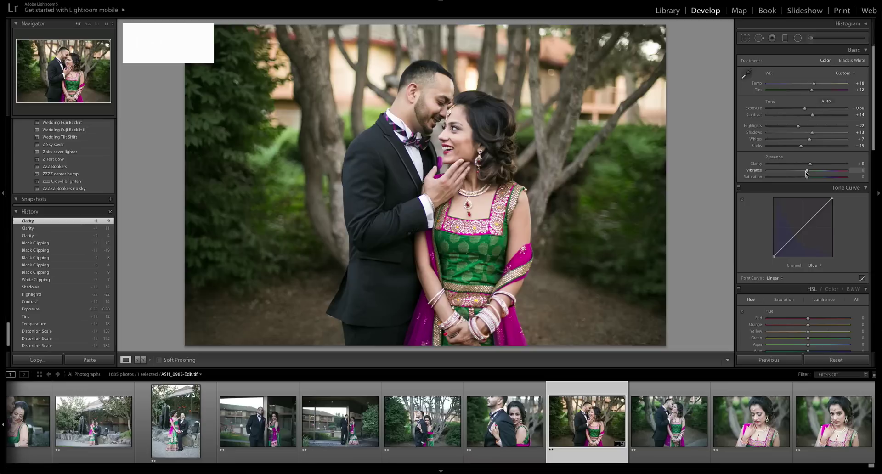
{"action": "left_click_drag", "start_coordinate": [807, 173], "coordinate": [817, 173]}
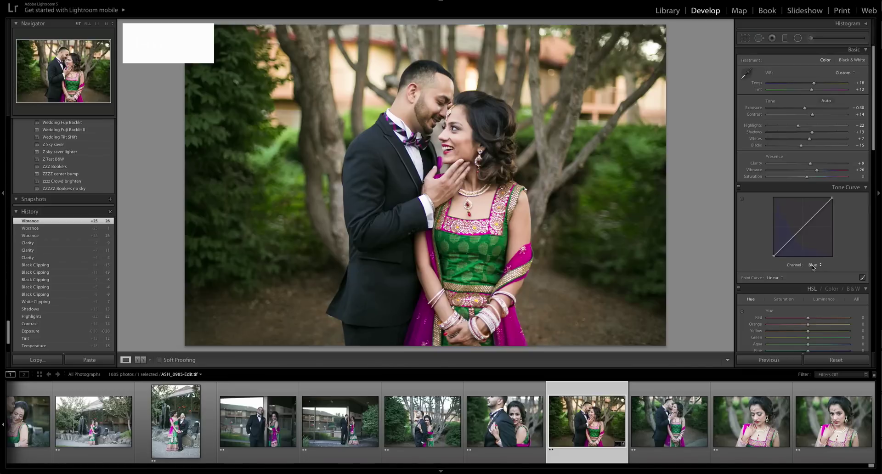
Step: Reset the blue curve to Linear on RGB; set regions Highlights -6, Lights +5, Darks -3, Shadows +10
{"action": "left_click_drag", "start_coordinate": [801, 231], "coordinate": [800, 229]}
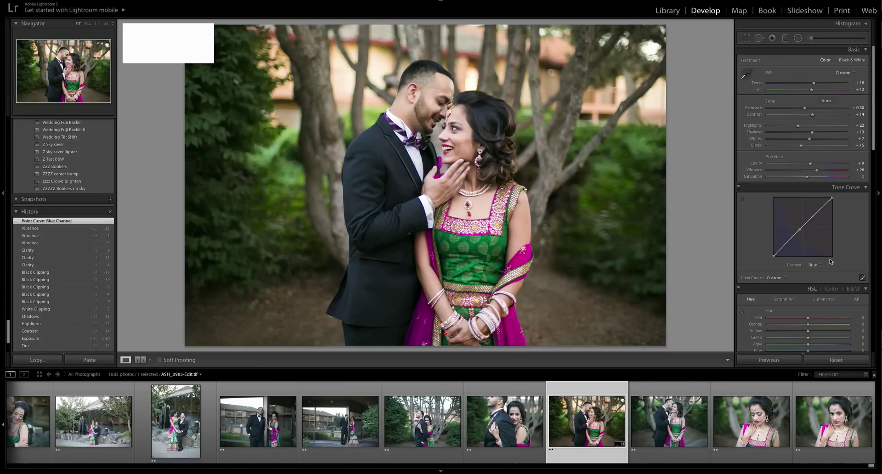
{"action": "left_click", "coordinate": [775, 278]}
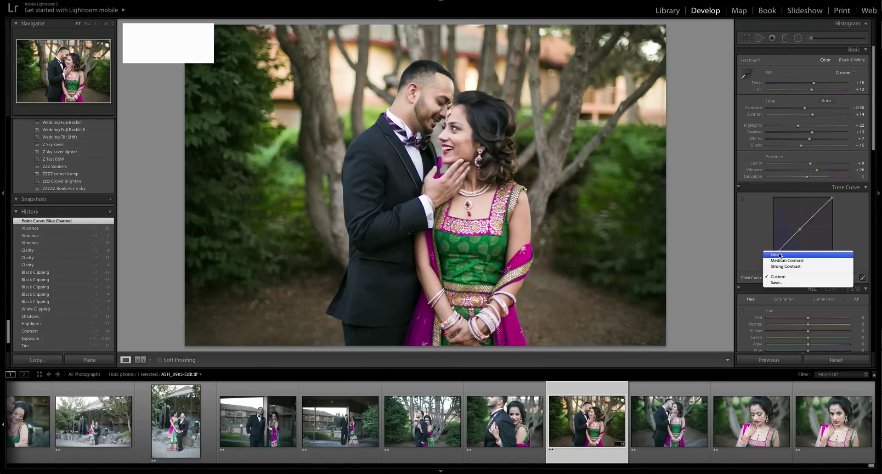
{"action": "left_click", "coordinate": [780, 254]}
{"action": "left_click", "coordinate": [811, 266]}
{"action": "key", "text": "Return"}
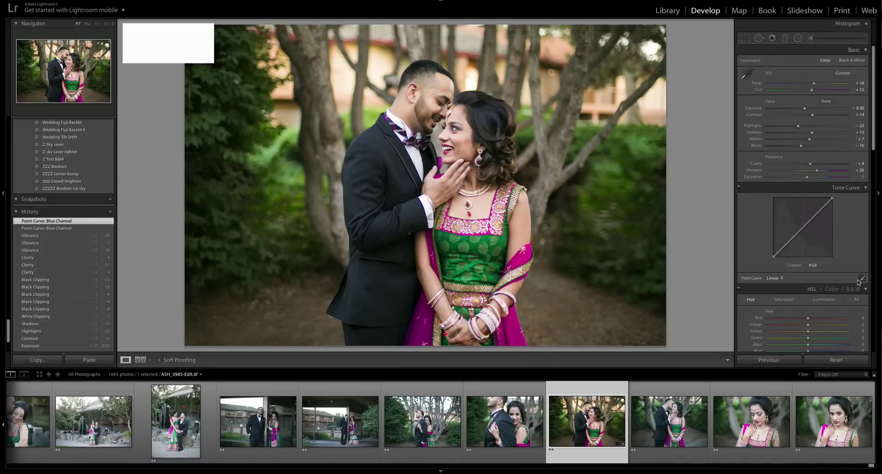
{"action": "left_click", "coordinate": [861, 279]}
{"action": "left_click_drag", "start_coordinate": [808, 283], "coordinate": [811, 298]}
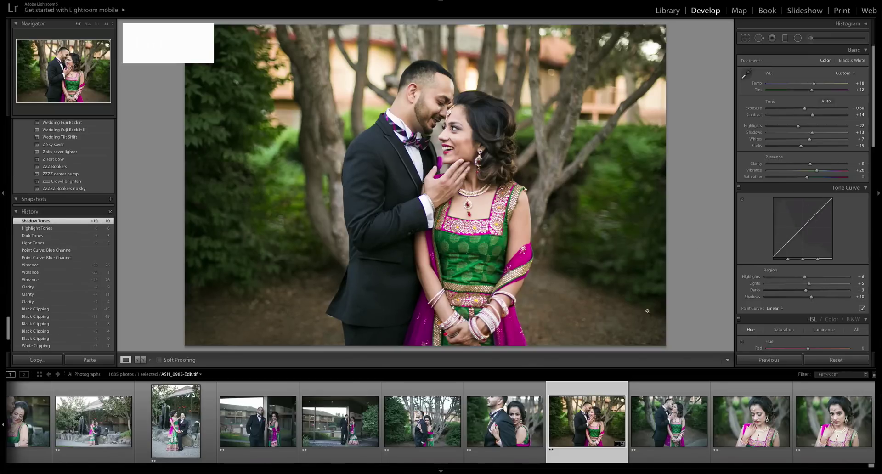
Step: Shift the Green hue up and settle the Orange hue at +3 in HSL
{"action": "scroll", "coordinate": [762, 285], "scroll_direction": "down", "scroll_amount": 4}
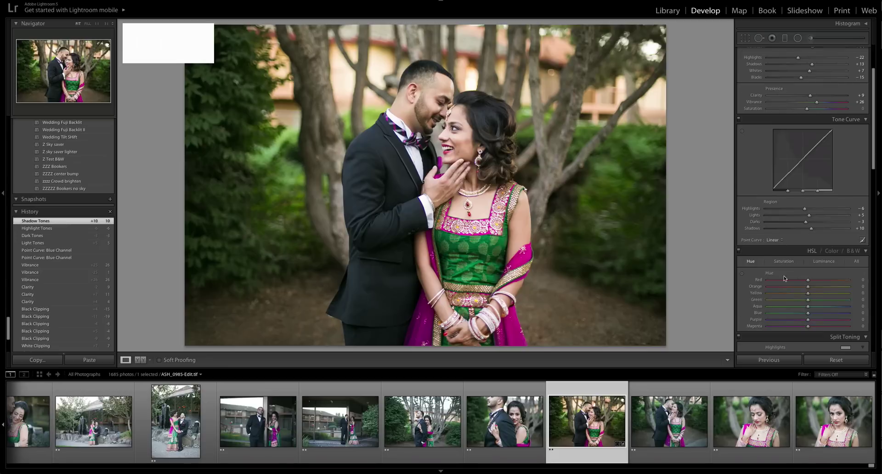
{"action": "left_click", "coordinate": [750, 262]}
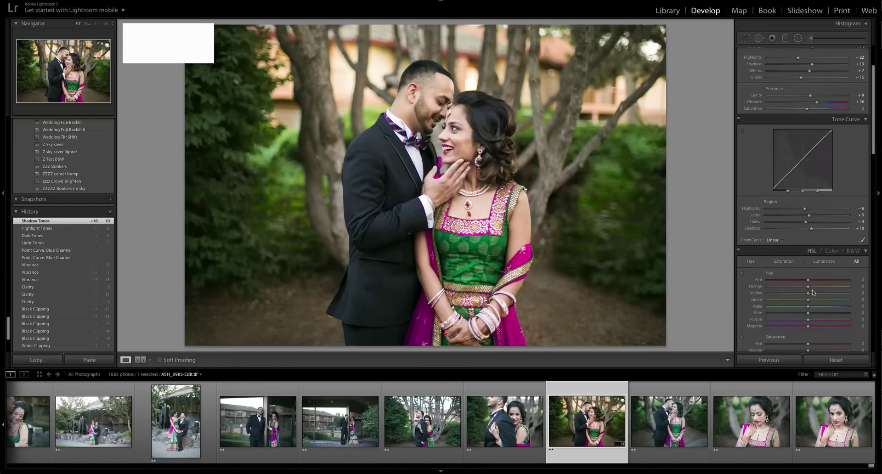
{"action": "left_click", "coordinate": [751, 261]}
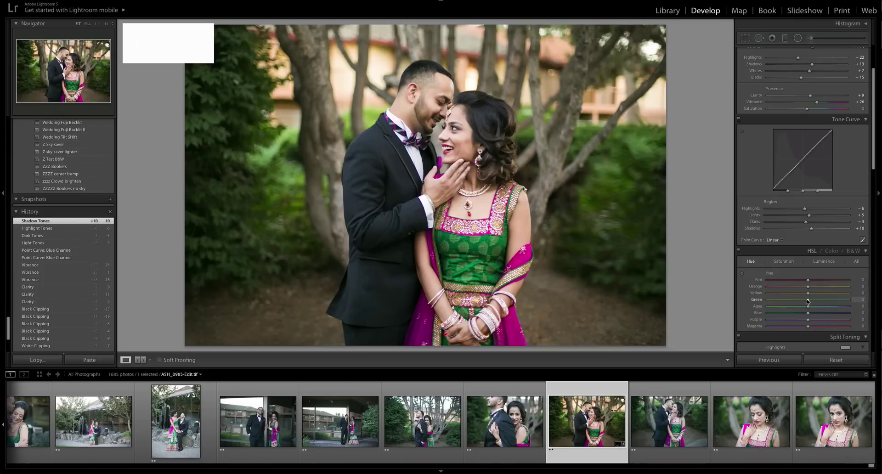
{"action": "mouse_move", "coordinate": [815, 301]}
{"action": "left_mouse_down"}
{"action": "mouse_move", "coordinate": [805, 302]}
{"action": "mouse_move", "coordinate": [814, 303]}
{"action": "left_mouse_up"}
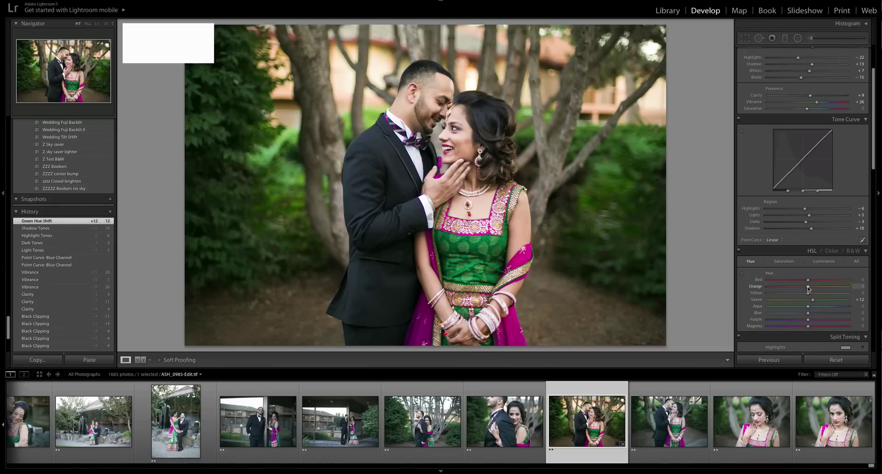
{"action": "mouse_move", "coordinate": [807, 288]}
{"action": "left_mouse_down"}
{"action": "mouse_move", "coordinate": [794, 290]}
{"action": "mouse_move", "coordinate": [837, 290]}
{"action": "mouse_move", "coordinate": [811, 293]}
{"action": "left_mouse_up"}
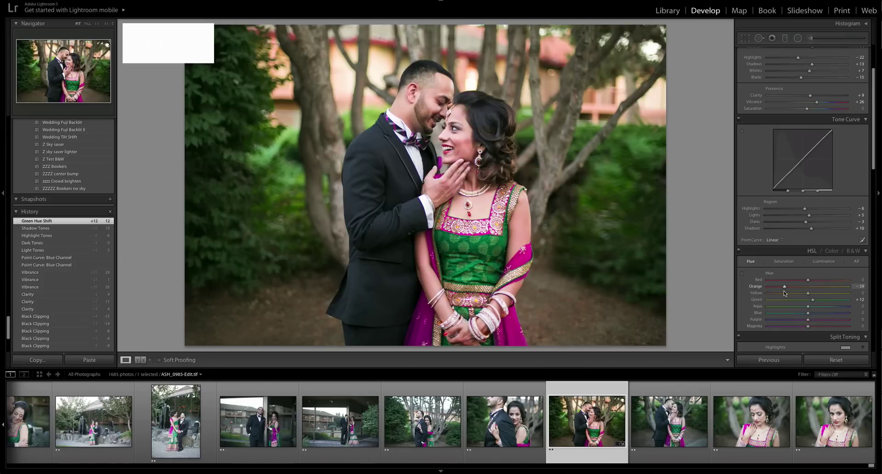
{"action": "left_click_drag", "start_coordinate": [783, 291], "coordinate": [808, 291]}
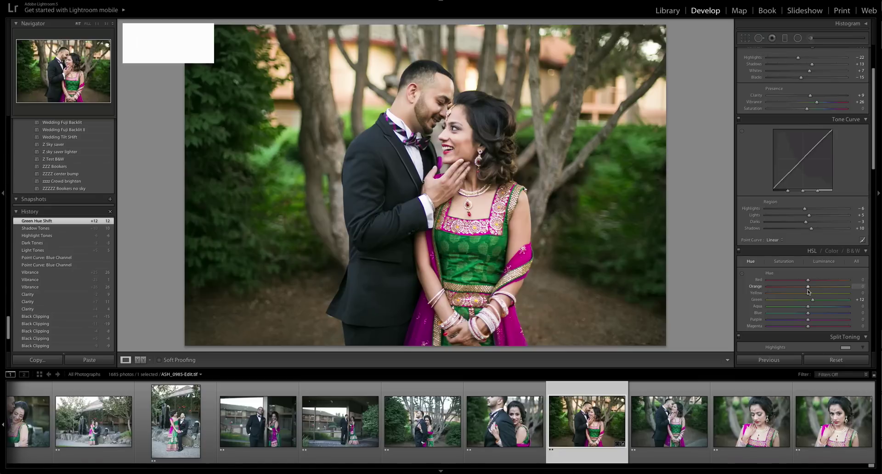
{"action": "left_click_drag", "start_coordinate": [808, 289], "coordinate": [809, 290]}
Step: Return Orange luminance to 0 and pull tone-curve Highlights down to -12
{"action": "left_click", "coordinate": [820, 261]}
{"action": "left_click_drag", "start_coordinate": [821, 289], "coordinate": [809, 294]}
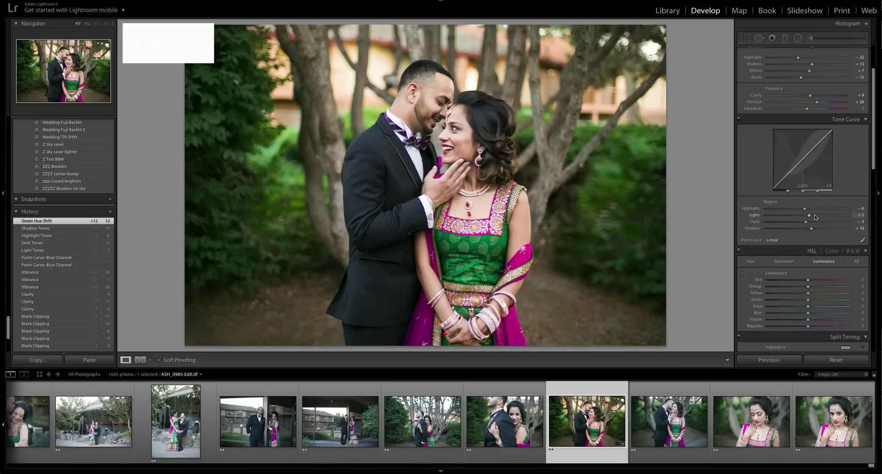
{"action": "mouse_move", "coordinate": [802, 211]}
{"action": "left_mouse_down"}
{"action": "mouse_move", "coordinate": [779, 228]}
{"action": "mouse_move", "coordinate": [794, 222]}
{"action": "left_mouse_up"}
{"action": "scroll", "coordinate": [796, 219], "scroll_direction": "down", "scroll_amount": 5}
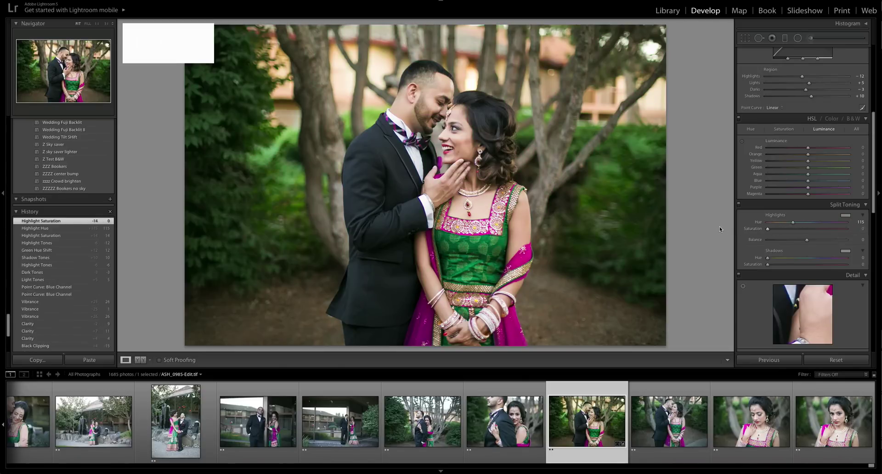
Step: Add a post-crop vignette with Amount -22 and Midpoint 32
{"action": "scroll", "coordinate": [745, 241], "scroll_direction": "down", "scroll_amount": 4}
{"action": "scroll", "coordinate": [752, 189], "scroll_direction": "down", "scroll_amount": 3}
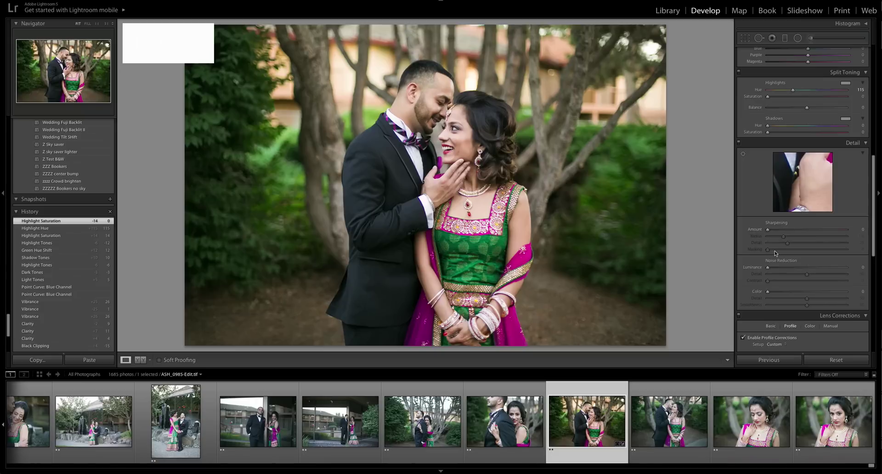
{"action": "scroll", "coordinate": [777, 255], "scroll_direction": "down", "scroll_amount": 4}
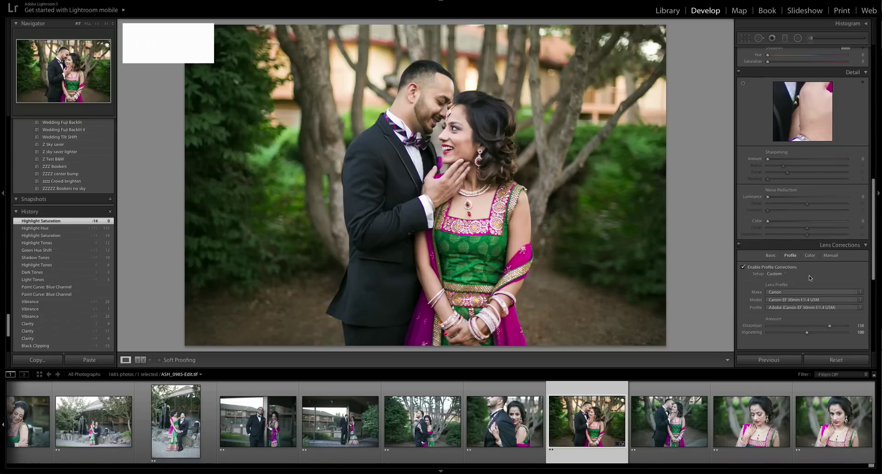
{"action": "scroll", "coordinate": [800, 271], "scroll_direction": "down", "scroll_amount": 8}
{"action": "left_click", "coordinate": [795, 232]}
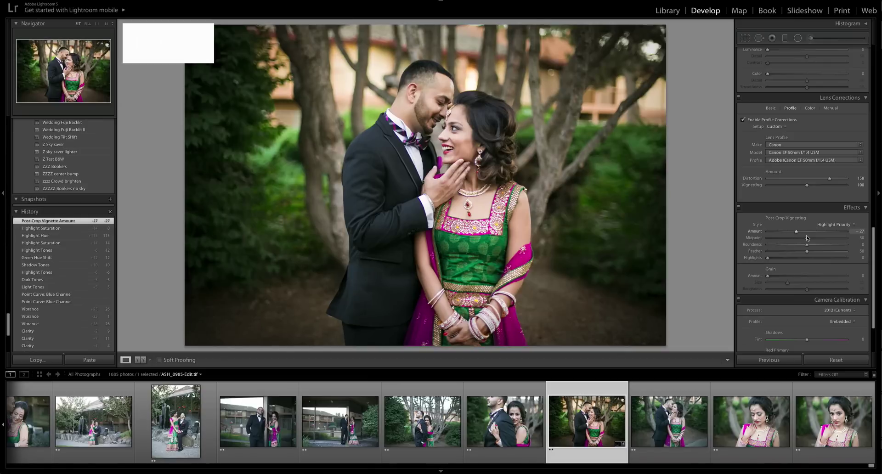
{"action": "left_click", "coordinate": [798, 231]}
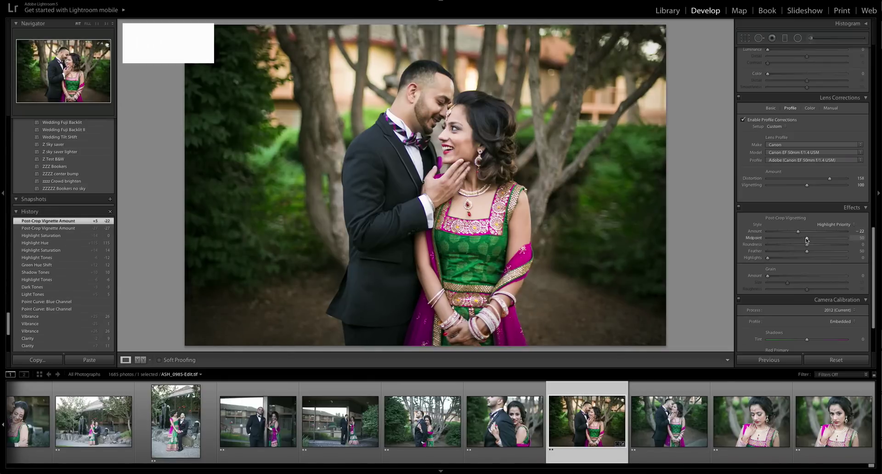
{"action": "left_click_drag", "start_coordinate": [800, 239], "coordinate": [792, 238]}
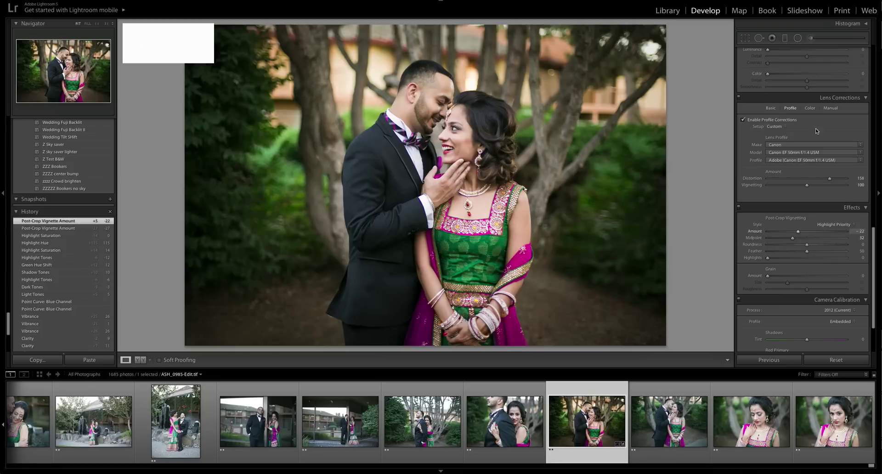
{"action": "left_click", "coordinate": [798, 39]}
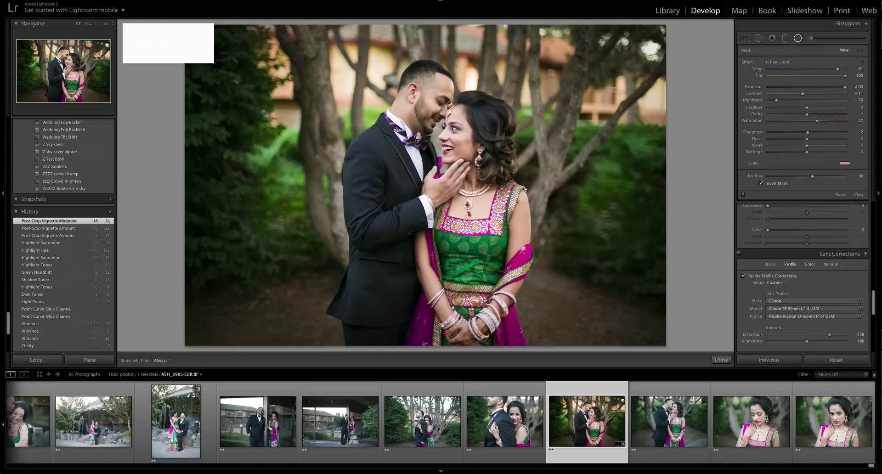
Step: Draw a trial radial filter over the couple, then delete it and close the tool
{"action": "left_click_drag", "start_coordinate": [287, 124], "coordinate": [530, 280]}
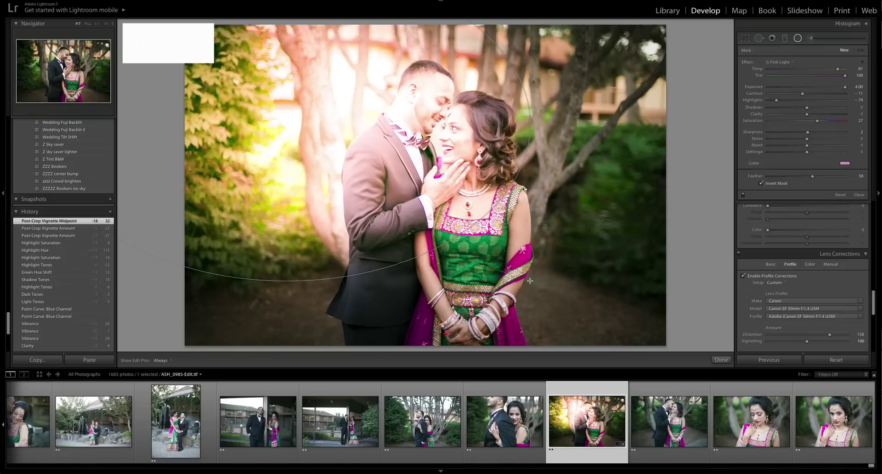
{"action": "double_click", "coordinate": [747, 63]}
{"action": "left_click_drag", "start_coordinate": [287, 124], "coordinate": [424, 187]}
{"action": "left_click", "coordinate": [761, 183]}
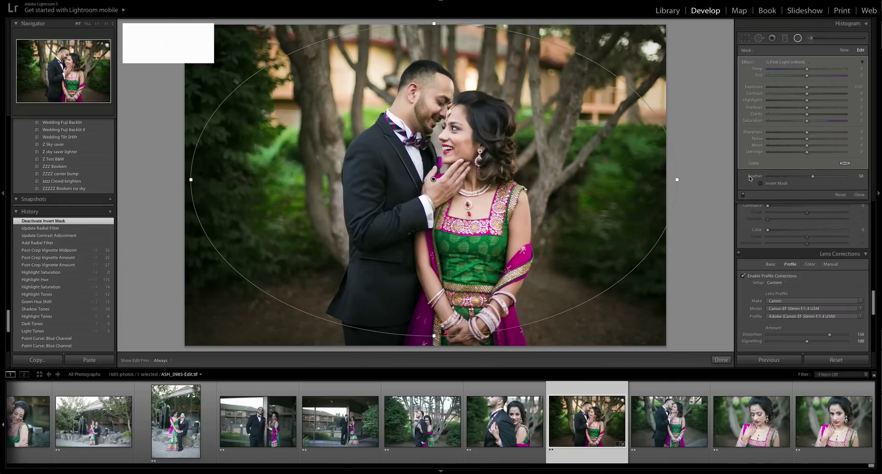
{"action": "left_click", "coordinate": [798, 87]}
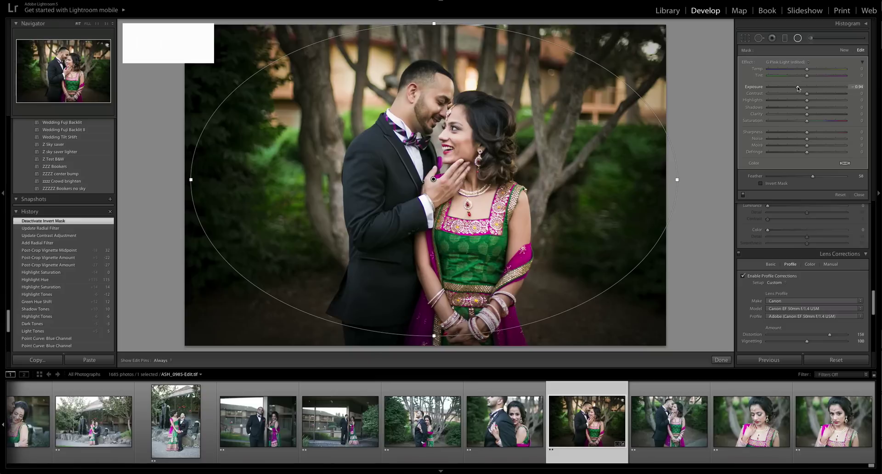
{"action": "key", "text": "Delete"}
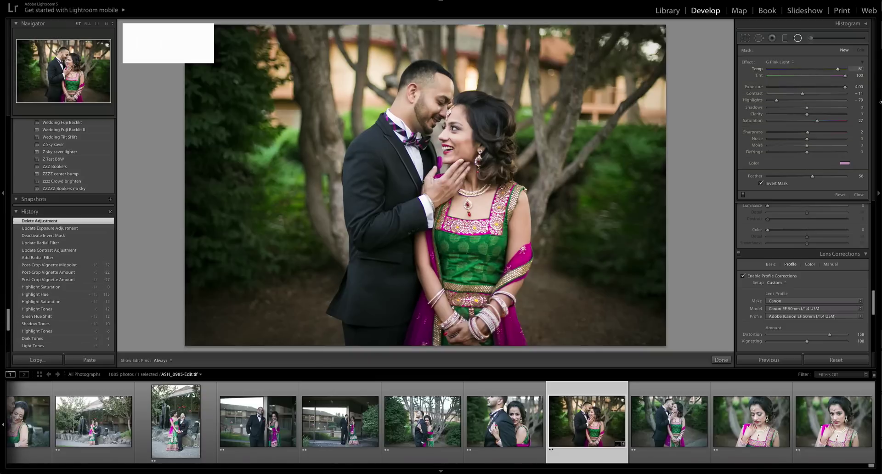
{"action": "left_click", "coordinate": [722, 360]}
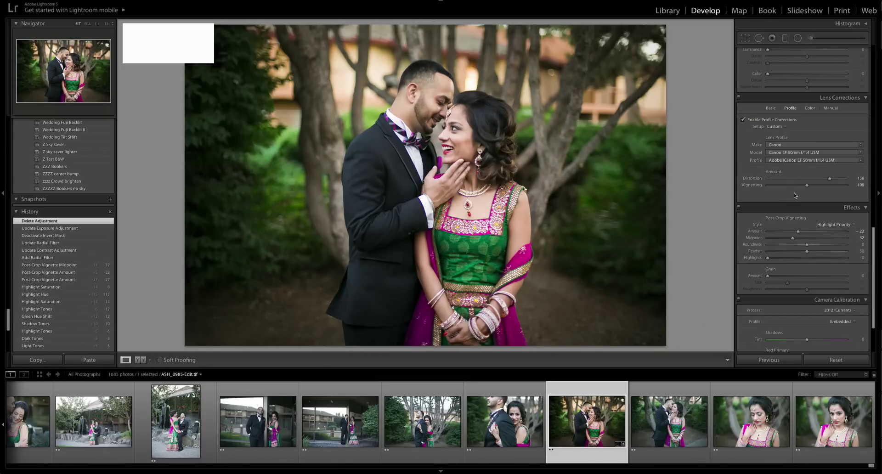
Step: Fade the post-crop vignette Amount to 0 and add a new radial filter with Shift+M
{"action": "left_click_drag", "start_coordinate": [800, 233], "coordinate": [800, 232]}
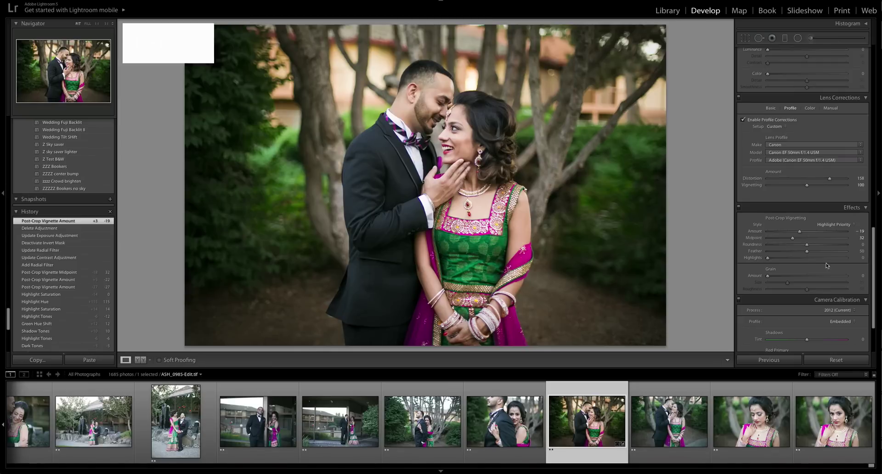
{"action": "left_click_drag", "start_coordinate": [800, 231], "coordinate": [808, 232]}
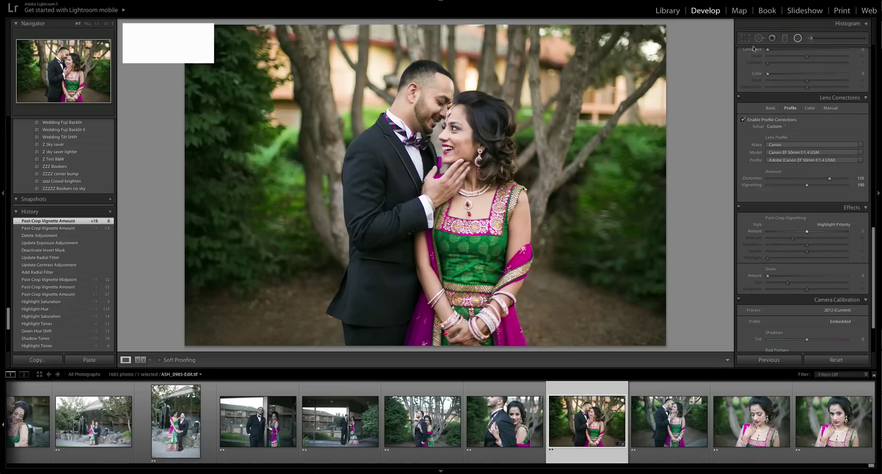
{"action": "key", "text": "shift+m"}
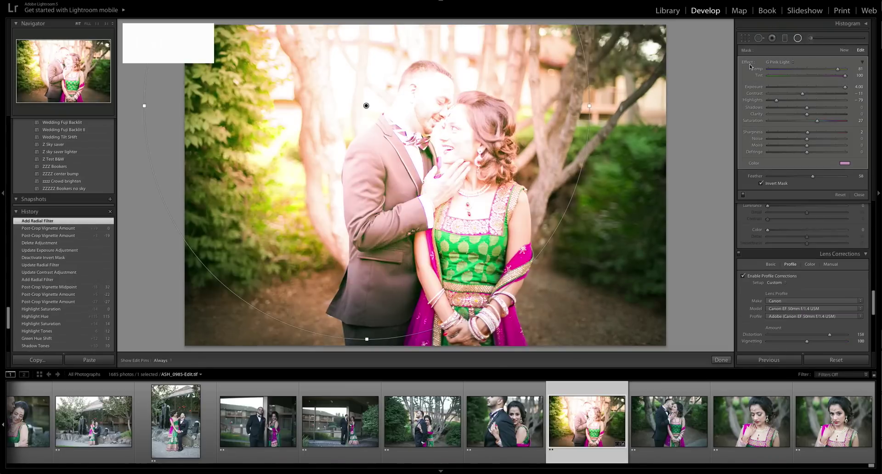
Step: Reset the new radial filter, turn off Invert Mask, centre it on the couple, and strongly darken outside it
{"action": "double_click", "coordinate": [748, 63]}
{"action": "left_click", "coordinate": [767, 184]}
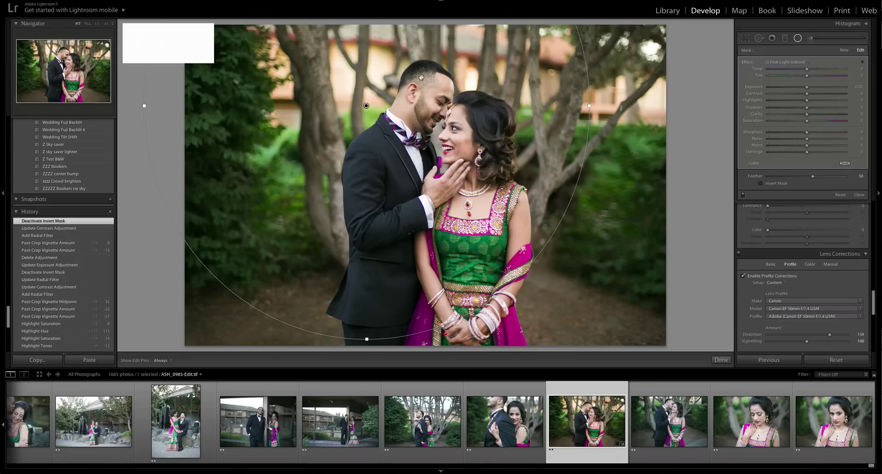
{"action": "left_click_drag", "start_coordinate": [367, 106], "coordinate": [449, 222]}
{"action": "left_click_drag", "start_coordinate": [778, 89], "coordinate": [748, 88]}
{"action": "left_click_drag", "start_coordinate": [813, 177], "coordinate": [791, 178]}
Step: Widen the ellipse slightly, ease the outside darkening, and soften the feather
{"action": "left_click_drag", "start_coordinate": [674, 221], "coordinate": [690, 222]}
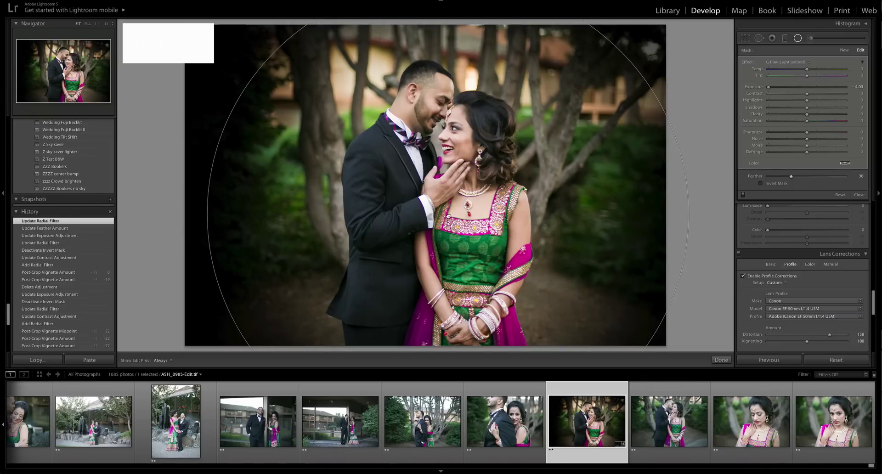
{"action": "left_click", "coordinate": [451, 221]}
{"action": "left_click_drag", "start_coordinate": [686, 220], "coordinate": [682, 220]}
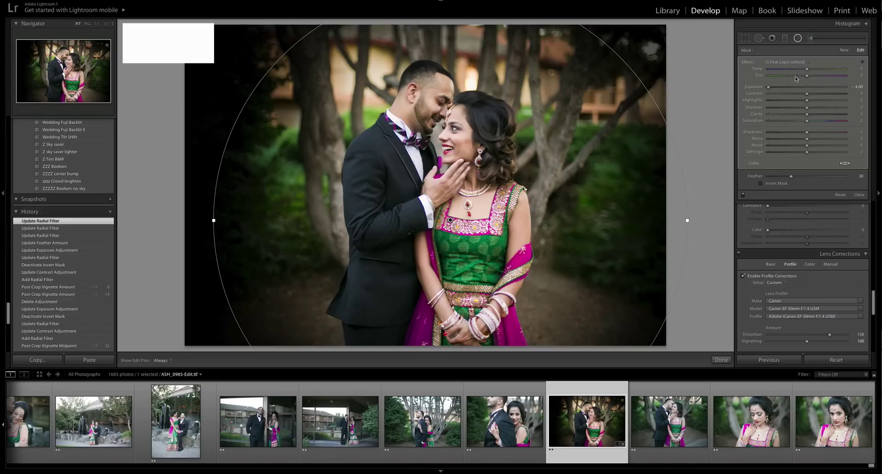
{"action": "left_click_drag", "start_coordinate": [790, 89], "coordinate": [799, 90]}
{"action": "left_click_drag", "start_coordinate": [791, 176], "coordinate": [819, 179]}
Step: Lower outside sharpness to -65, lighten the surroundings slightly, and nudge the ellipse left
{"action": "mouse_move", "coordinate": [787, 132]}
{"action": "left_mouse_down"}
{"action": "mouse_move", "coordinate": [765, 133]}
{"action": "mouse_move", "coordinate": [795, 133]}
{"action": "mouse_move", "coordinate": [782, 132]}
{"action": "left_mouse_up"}
{"action": "left_click_drag", "start_coordinate": [687, 220], "coordinate": [648, 220]}
{"action": "left_click_drag", "start_coordinate": [799, 87], "coordinate": [801, 89]}
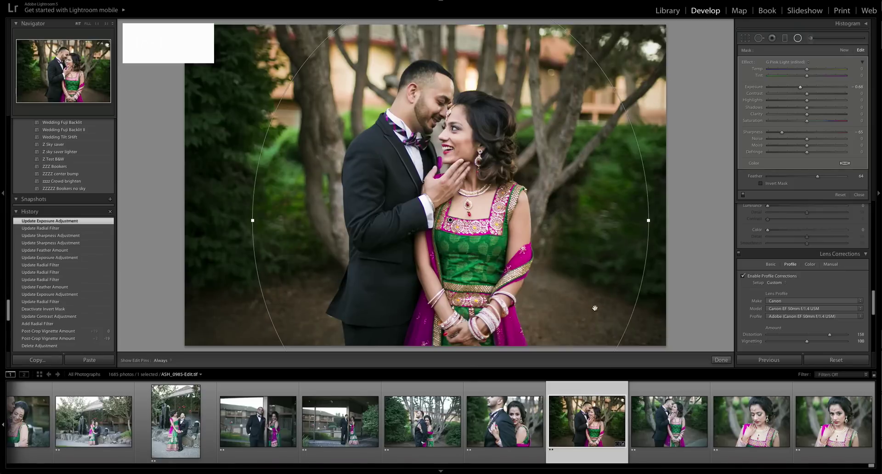
{"action": "left_click_drag", "start_coordinate": [450, 220], "coordinate": [444, 217]}
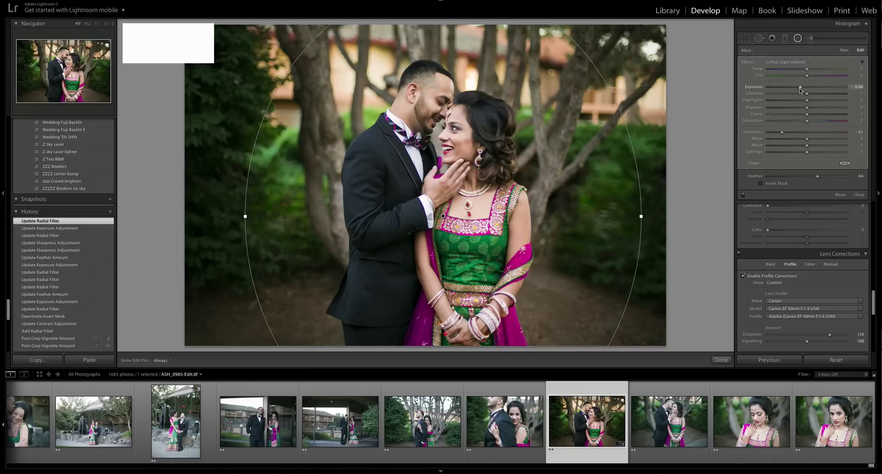
Step: Finish the radial filter and set the Camera Calibration Shadows Tint to +34
{"action": "left_click", "coordinate": [721, 360]}
{"action": "scroll", "coordinate": [783, 285], "scroll_direction": "down", "scroll_amount": 5}
{"action": "left_click_drag", "start_coordinate": [807, 271], "coordinate": [834, 273]}
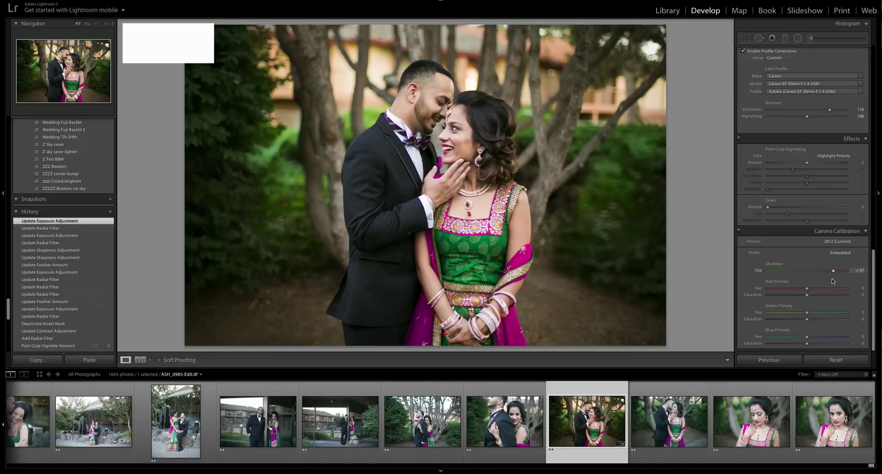
{"action": "left_click", "coordinate": [801, 271]}
{"action": "left_click_drag", "start_coordinate": [821, 291], "coordinate": [807, 282]}
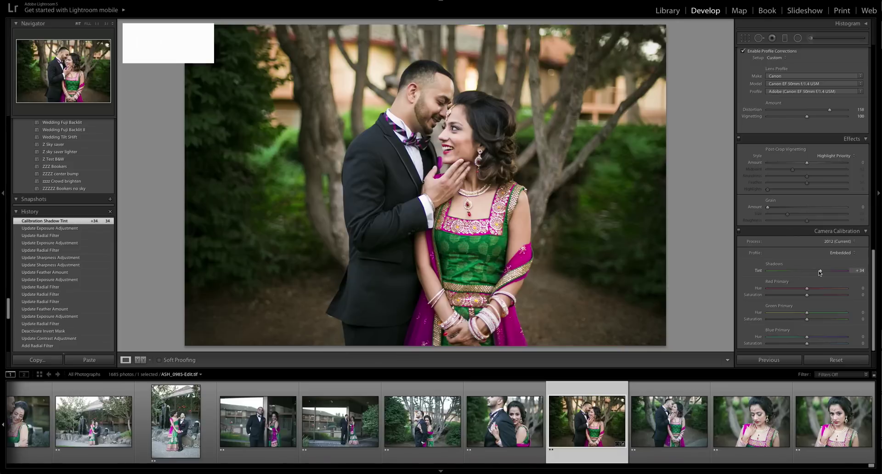
Step: Shift Red Primary Hue to +2 and rotate the photo to a -0.66 angle
{"action": "mouse_move", "coordinate": [807, 288]}
{"action": "left_mouse_down"}
{"action": "mouse_move", "coordinate": [823, 289]}
{"action": "mouse_move", "coordinate": [808, 289]}
{"action": "left_mouse_up"}
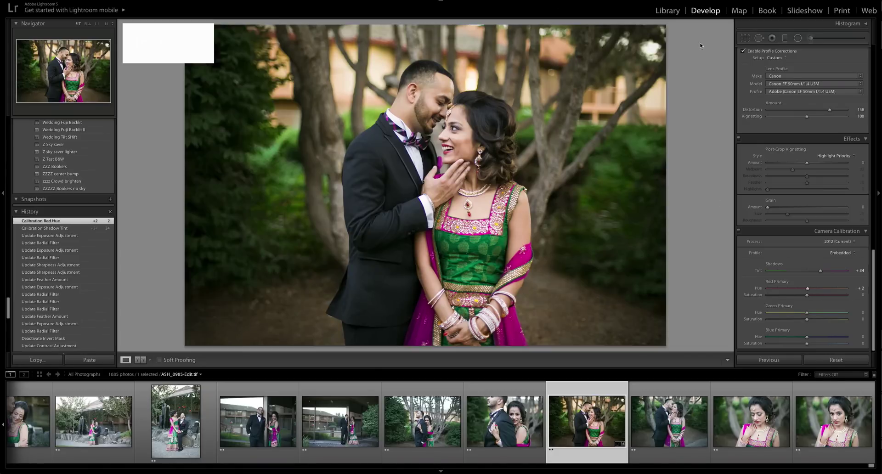
{"action": "left_click", "coordinate": [746, 38]}
{"action": "left_click_drag", "start_coordinate": [666, 324], "coordinate": [670, 333]}
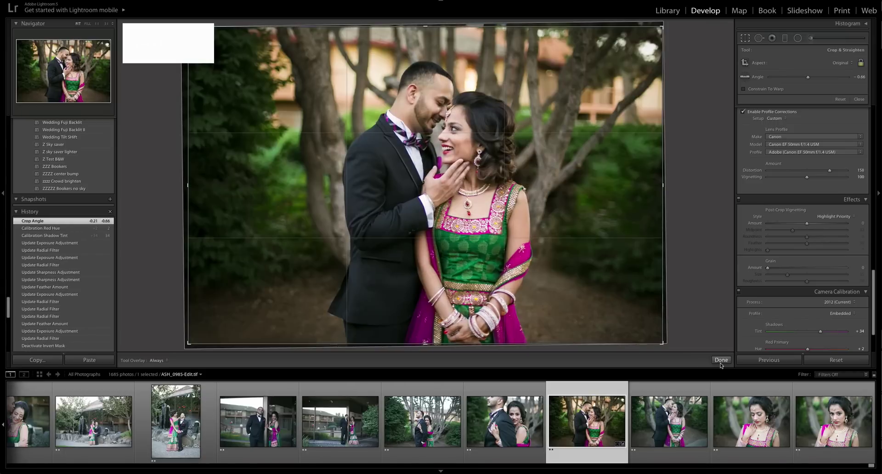
Step: Apply the rotation, compare against the Import history state, then return to the Crop Angle state
{"action": "left_click", "coordinate": [722, 361]}
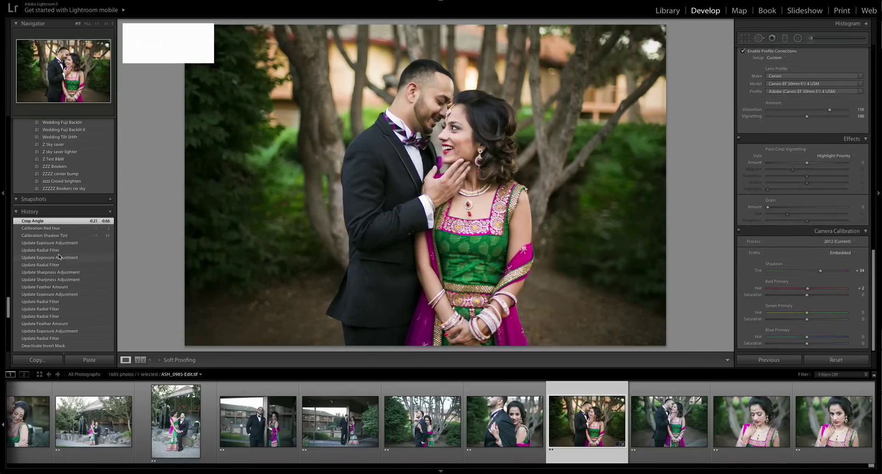
{"action": "scroll", "coordinate": [59, 257], "scroll_direction": "down", "scroll_amount": 10}
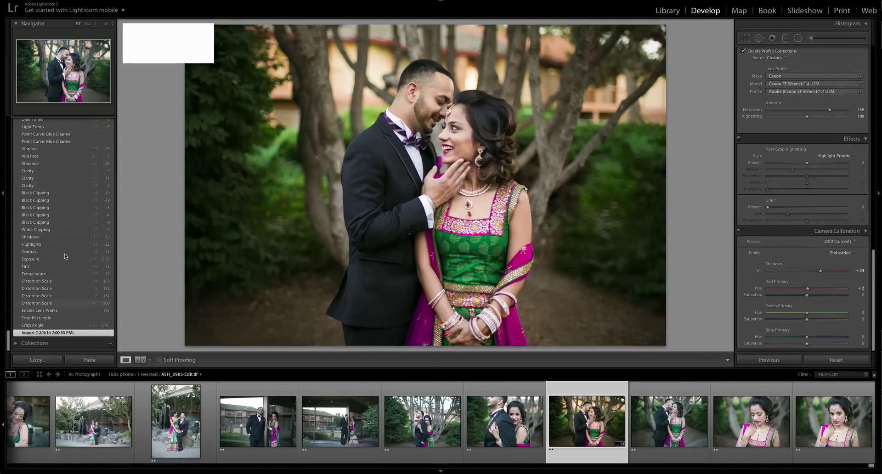
{"action": "scroll", "coordinate": [114, 193], "scroll_direction": "up", "scroll_amount": 10}
{"action": "scroll", "coordinate": [107, 193], "scroll_direction": "up", "scroll_amount": 5}
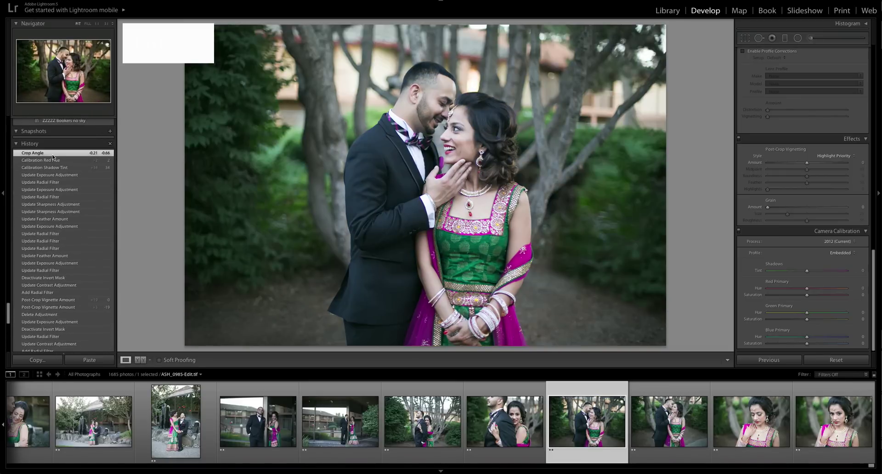
{"action": "left_click", "coordinate": [53, 155]}
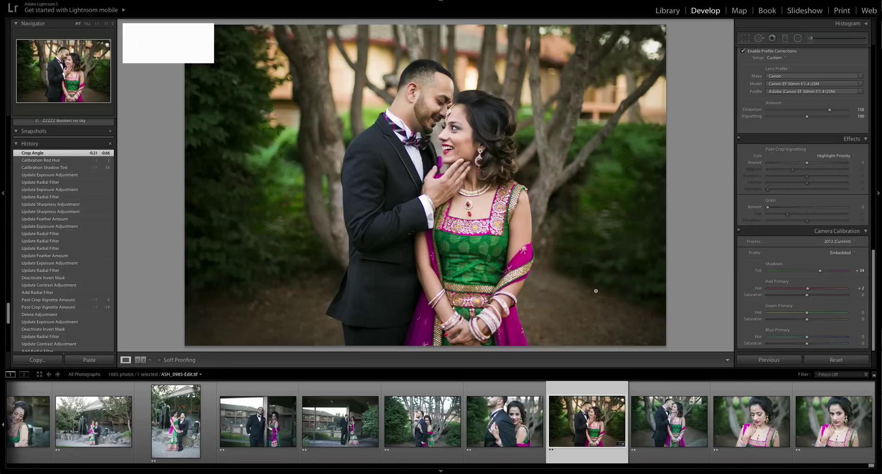